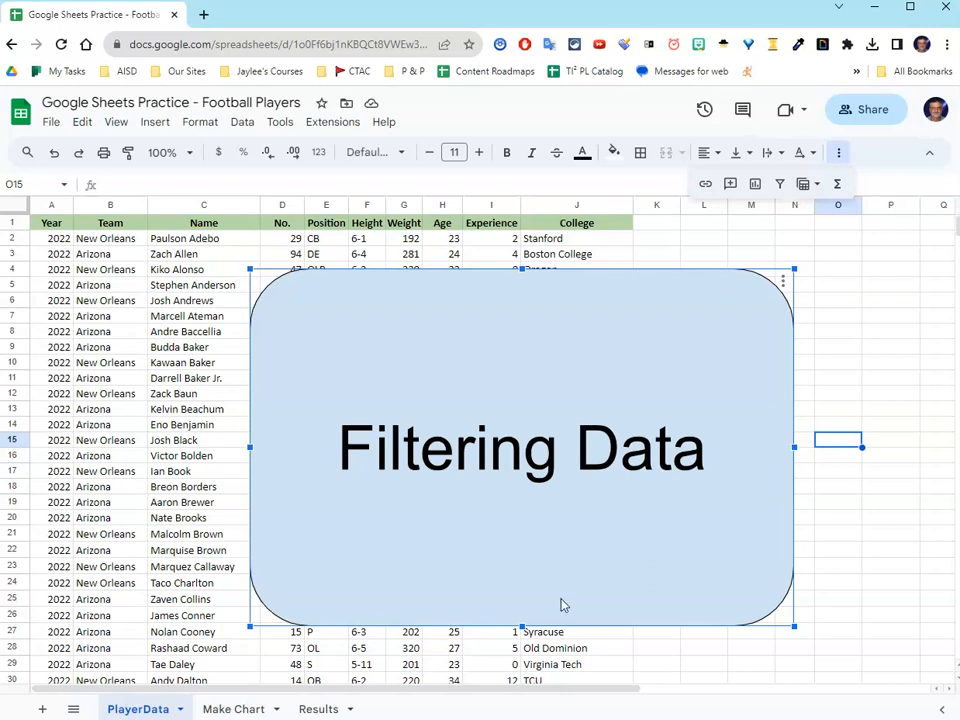
# Step: Delete the "Filtering Data" shape covering the PlayerData sheet
pyautogui.press('Delete')
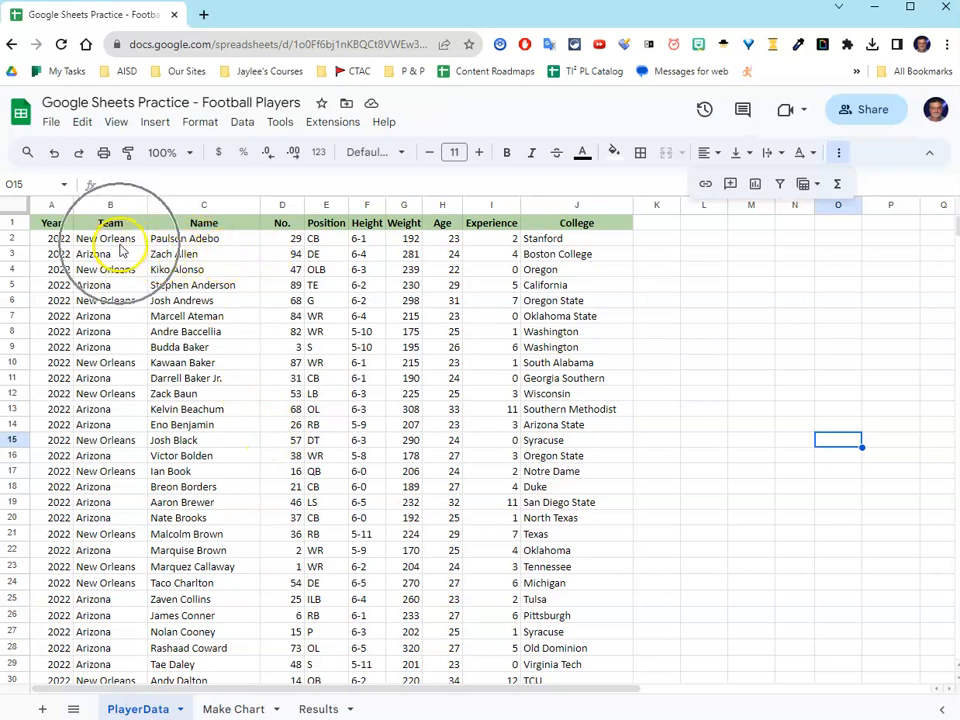
# Step: Look through the player rows to examine which teams and years the data covers
pyautogui.scroll(-2, 141, 407)
pyautogui.scroll(2, 141, 407)
pyautogui.scroll(-5, 148, 418)
pyautogui.scroll(-20, 148, 418)
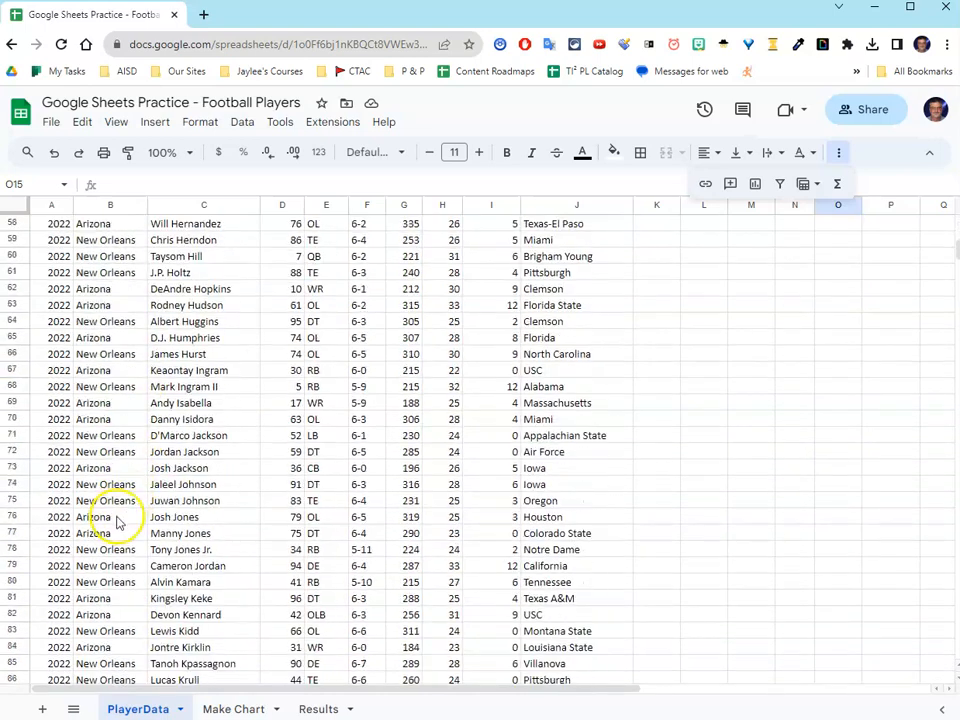
pyautogui.scroll(-20, 116, 528)
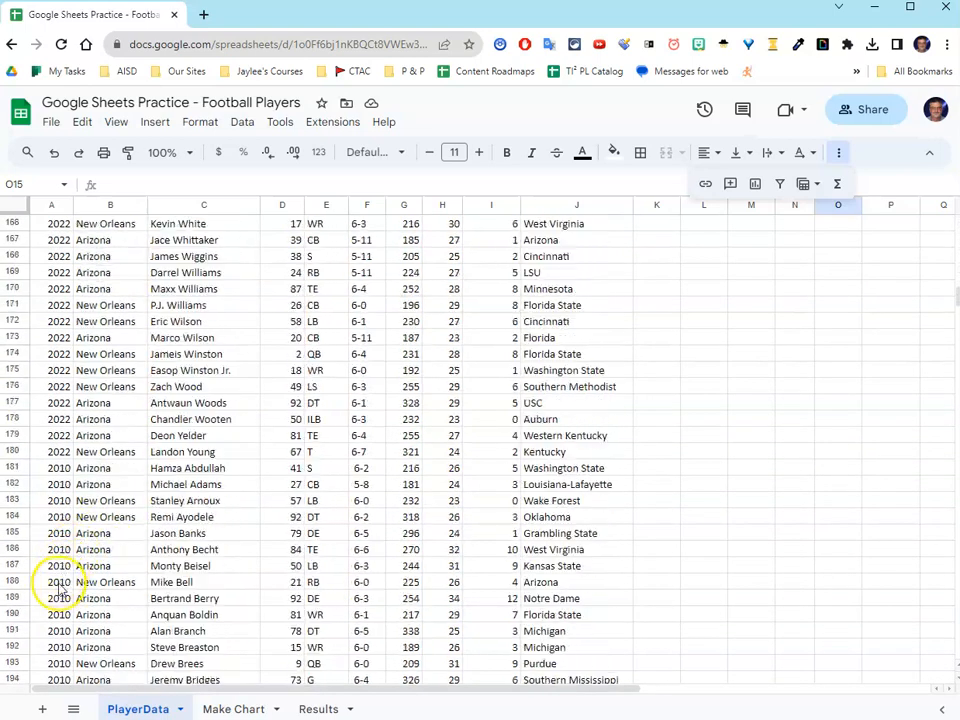
pyautogui.scroll(-2, 58, 600)
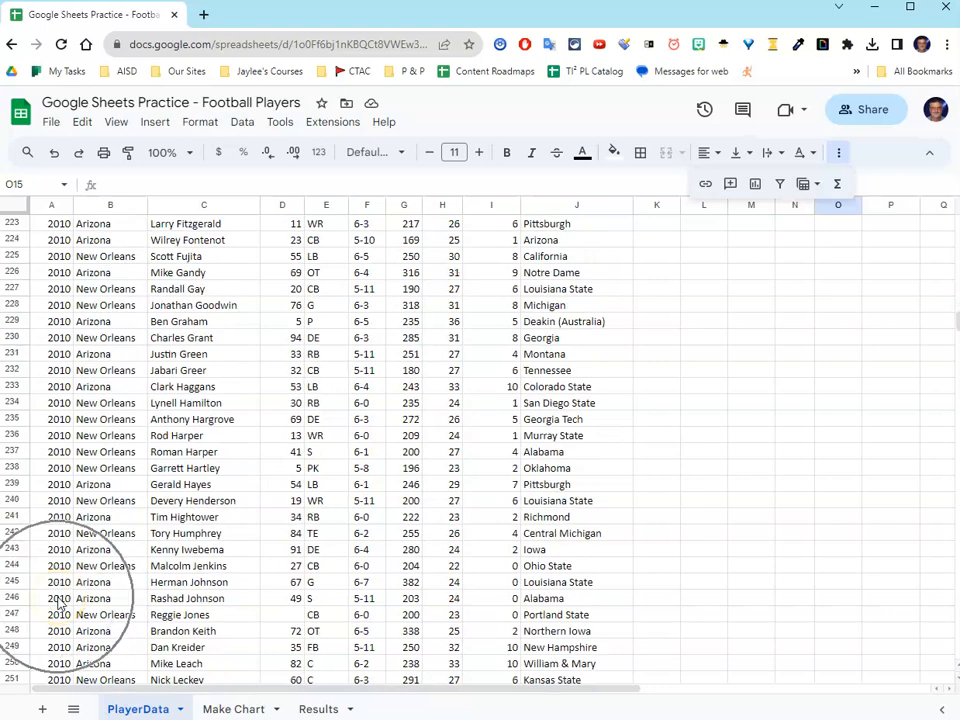
pyautogui.scroll(10, 64, 580)
pyautogui.scroll(19, 68, 575)
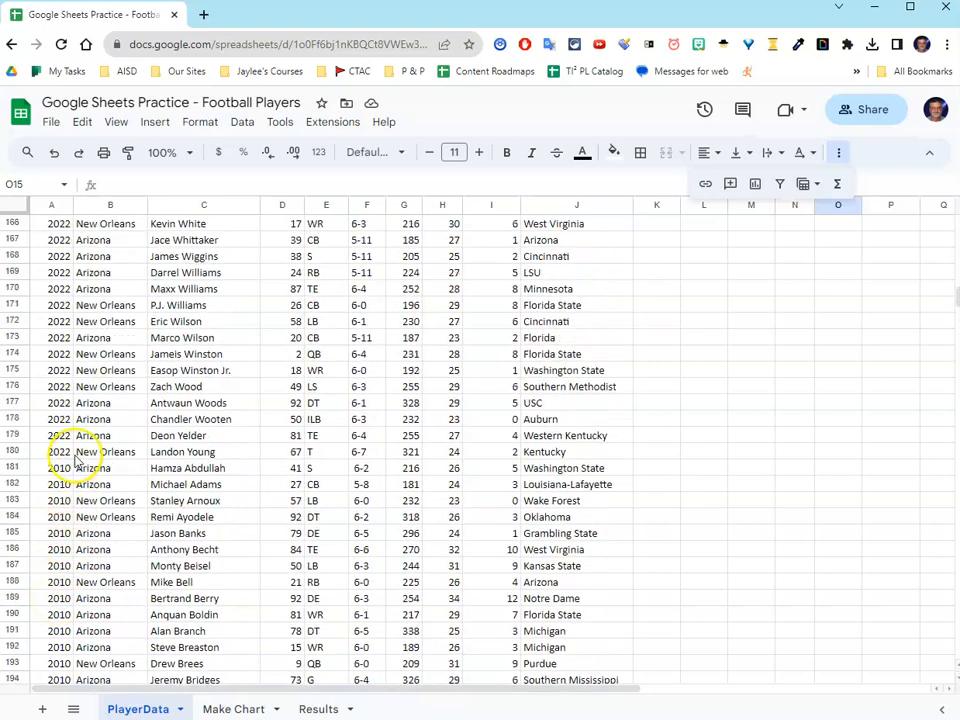
pyautogui.scroll(16, 75, 370)
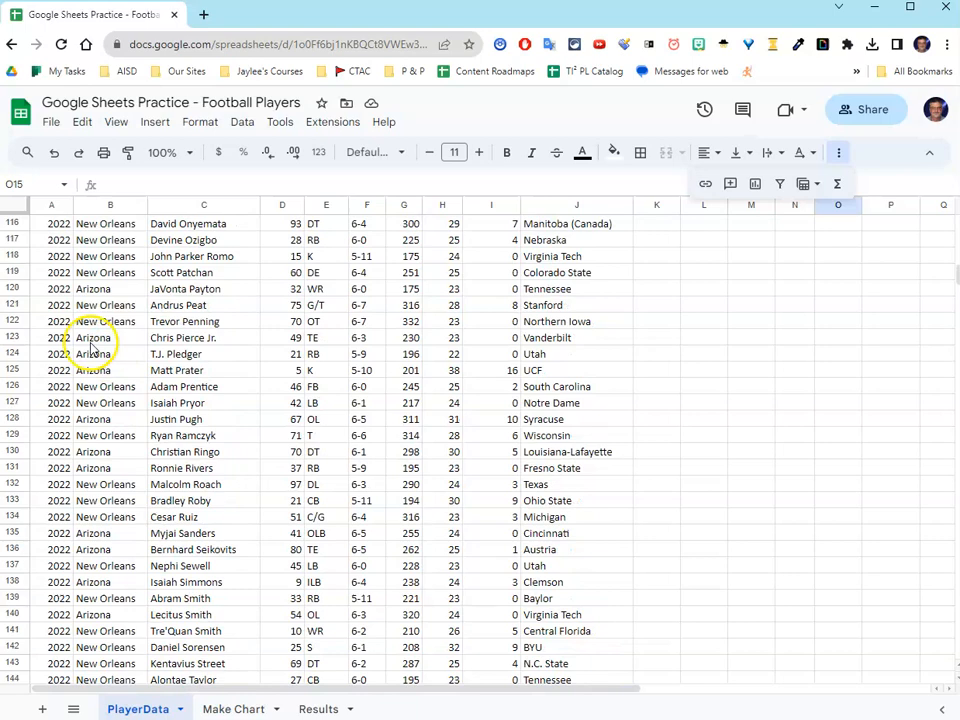
pyautogui.scroll(20, 90, 345)
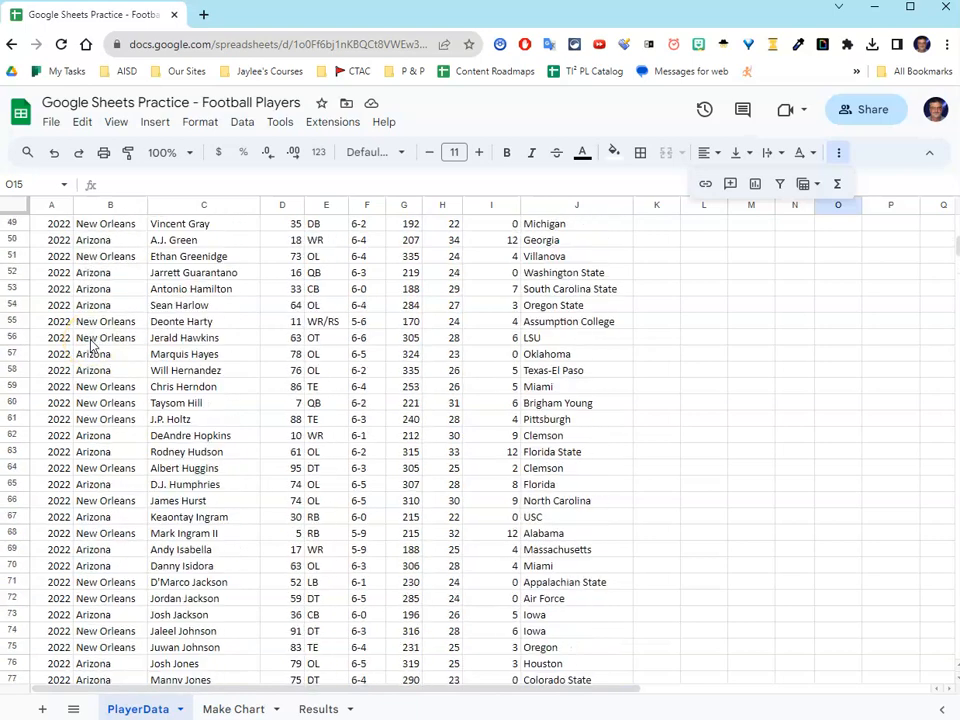
pyautogui.scroll(2, 93, 345)
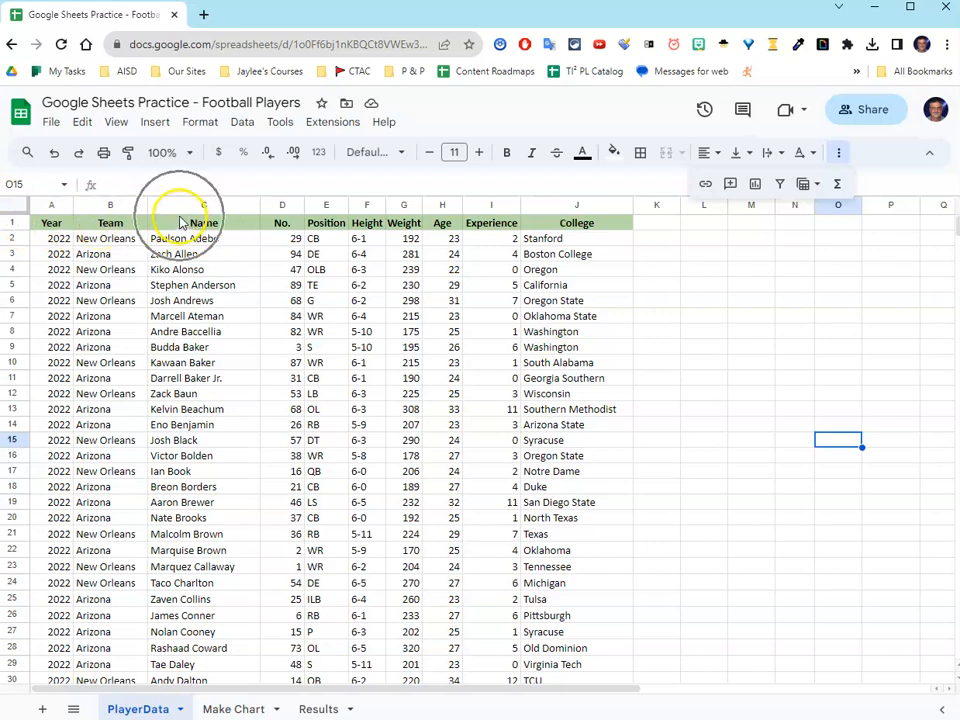
# Step: Freeze the first row of the PlayerData sheet and check the column headers while going through the list
pyautogui.click(117, 123)
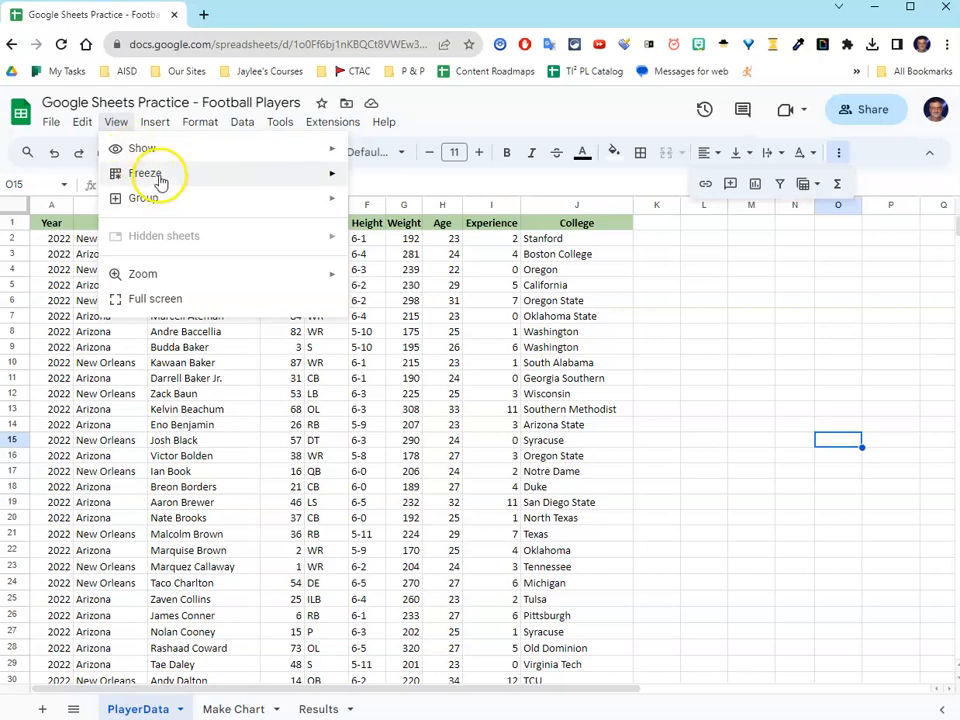
pyautogui.moveTo(156, 176)
pyautogui.click(398, 206)
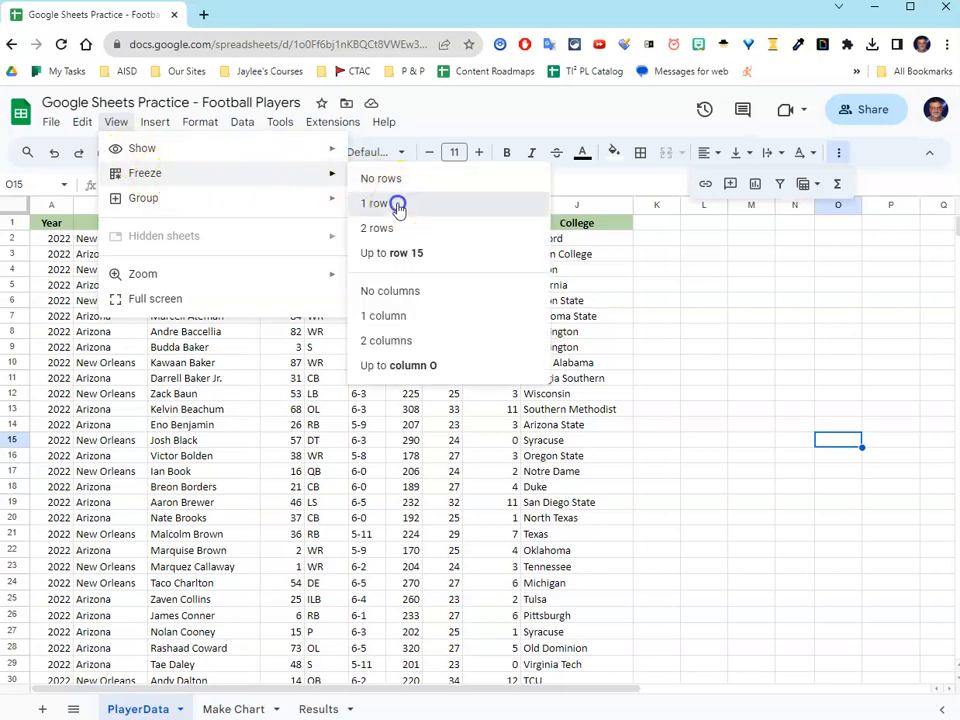
pyautogui.scroll(-10, 205, 355)
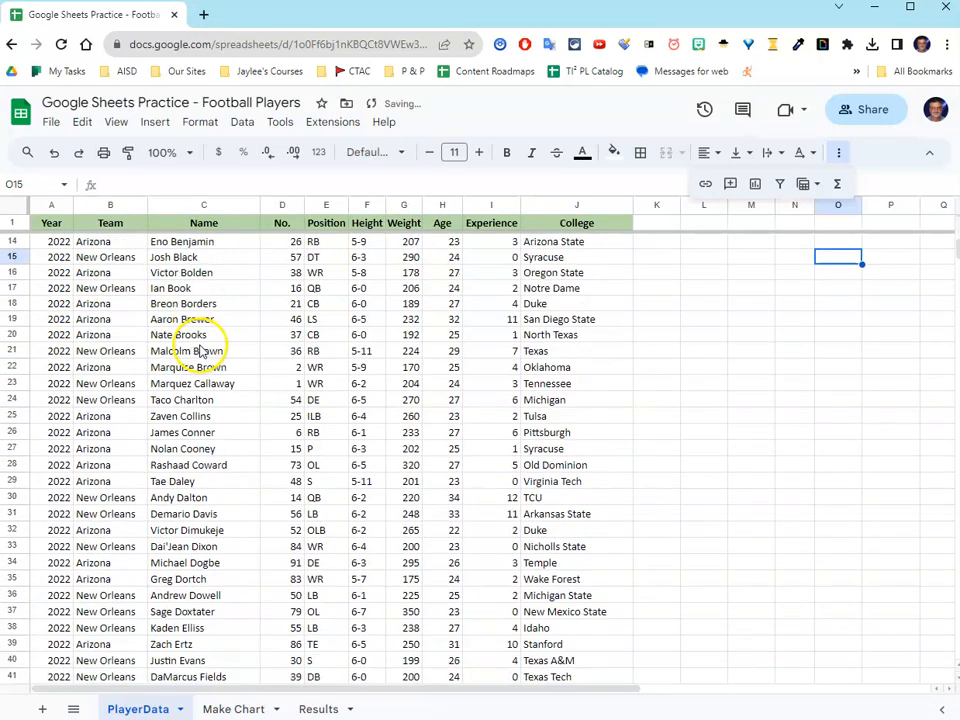
pyautogui.scroll(-15, 200, 356)
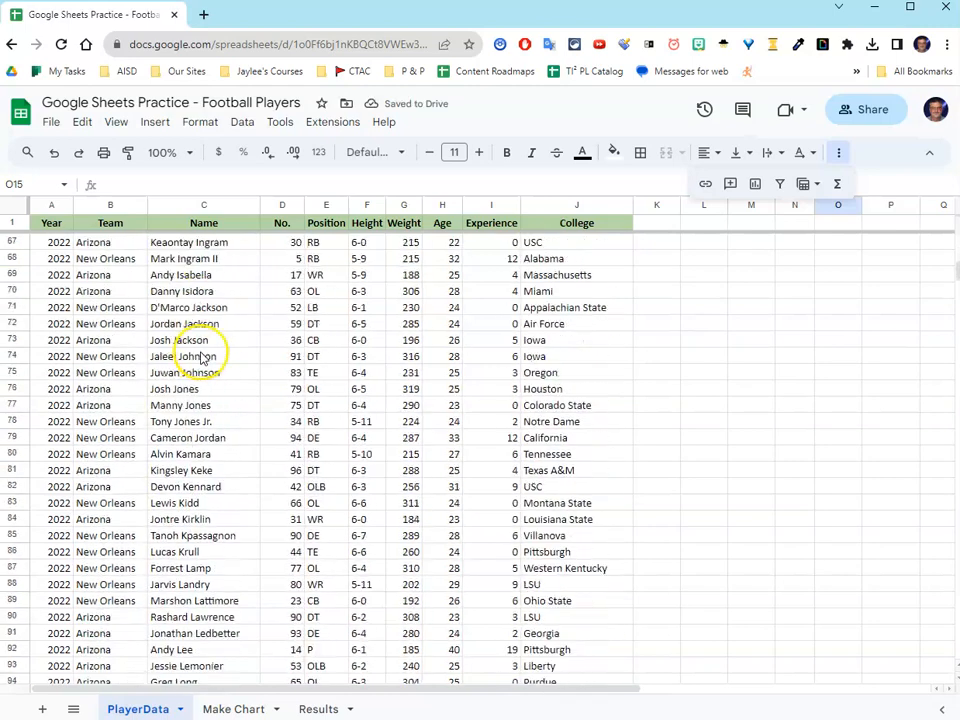
pyautogui.scroll(-4, 203, 360)
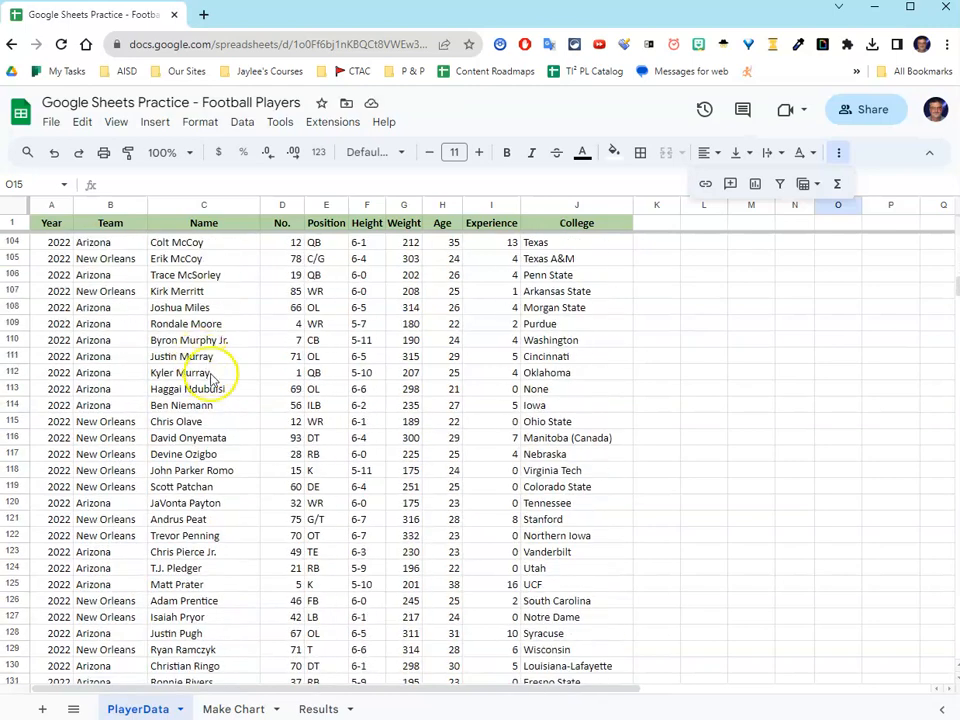
pyautogui.scroll(7, 210, 372)
pyautogui.scroll(7, 213, 391)
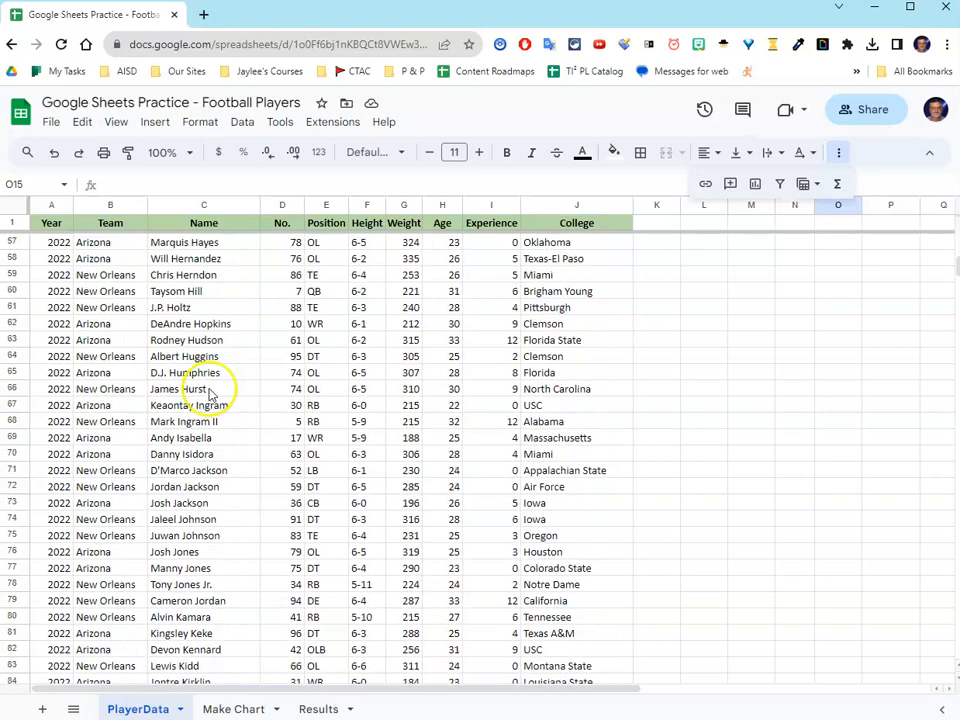
pyautogui.scroll(16, 208, 393)
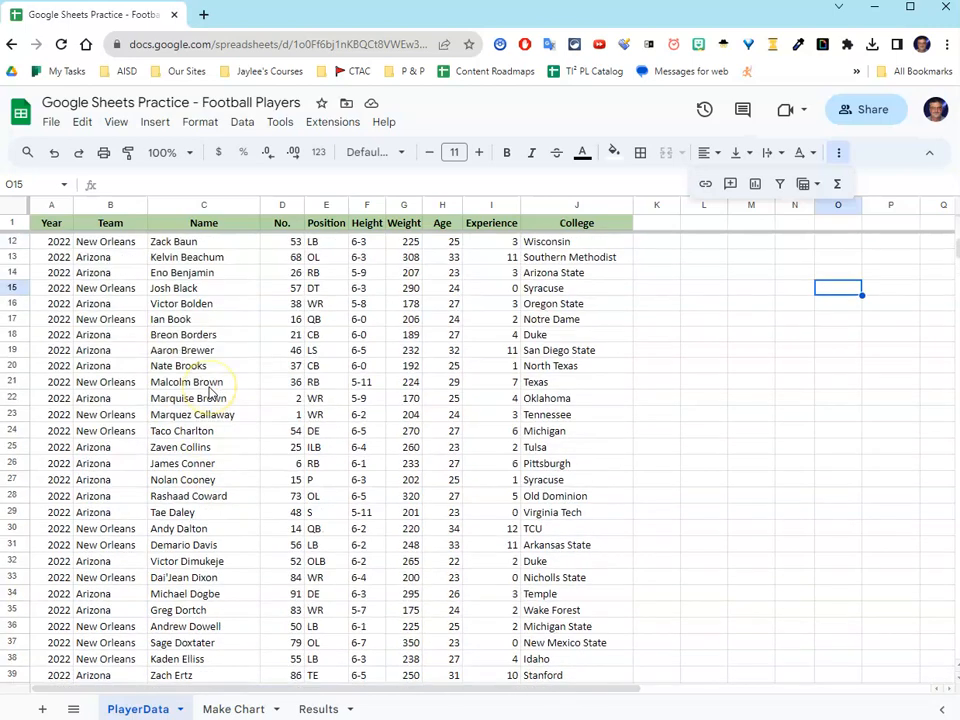
pyautogui.scroll(3, 210, 393)
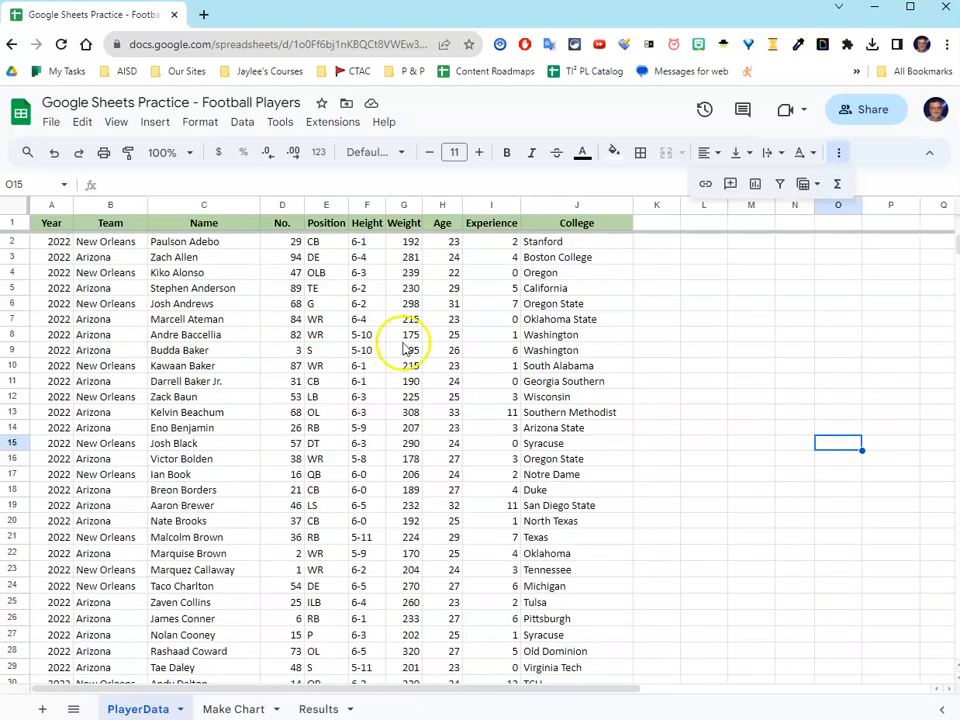
pyautogui.click(844, 153)
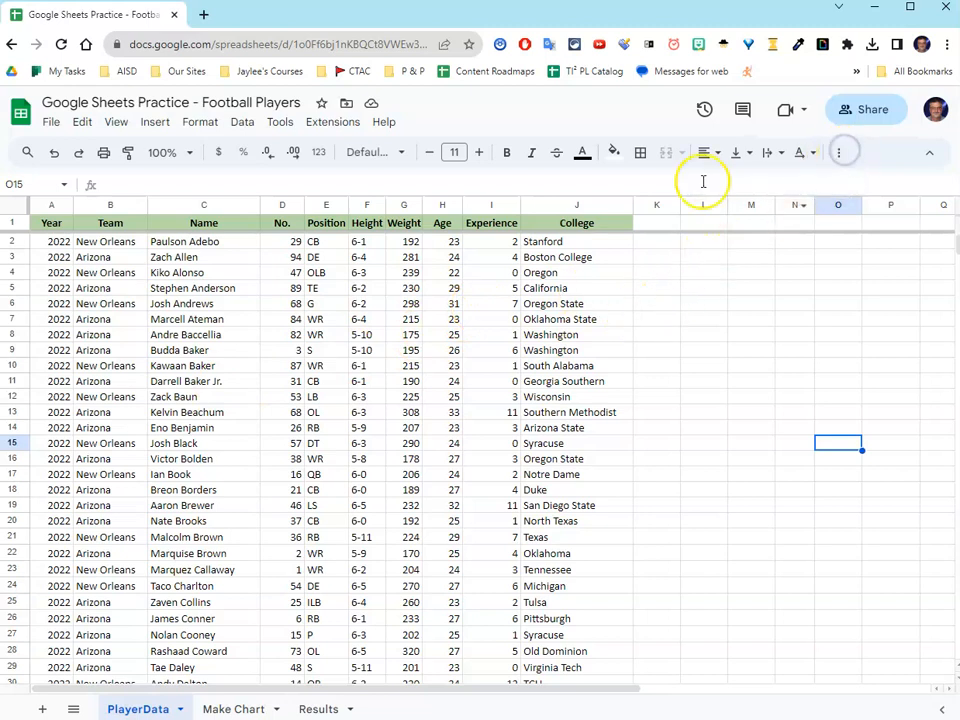
pyautogui.click(372, 188)
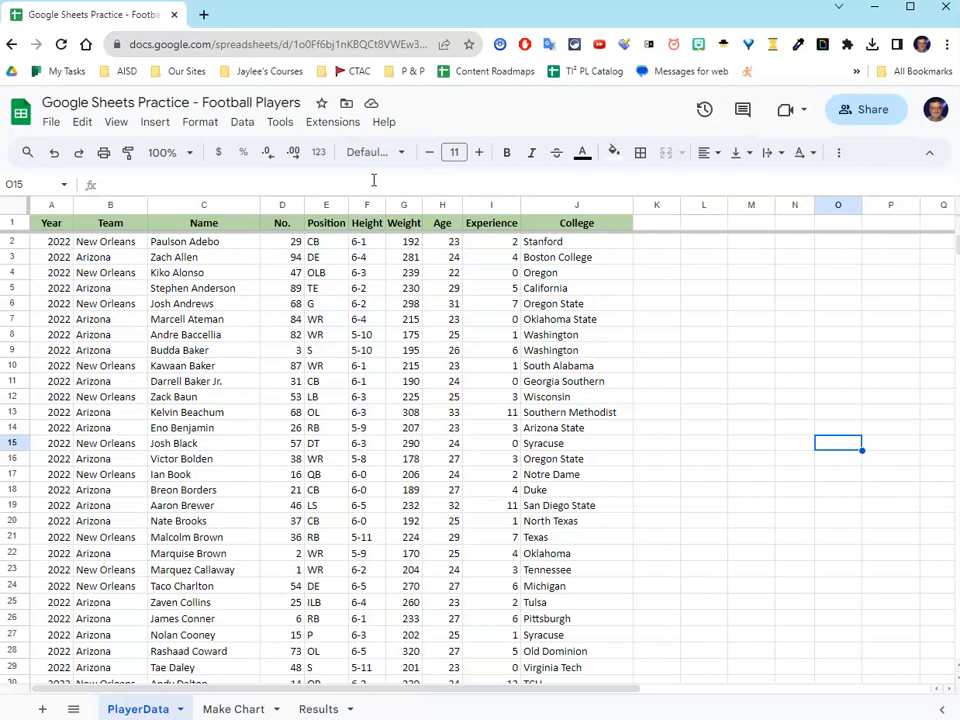
pyautogui.click(291, 181)
# Step: Select the entire PlayerData sheet and create a filter on it
pyautogui.click(15, 210)
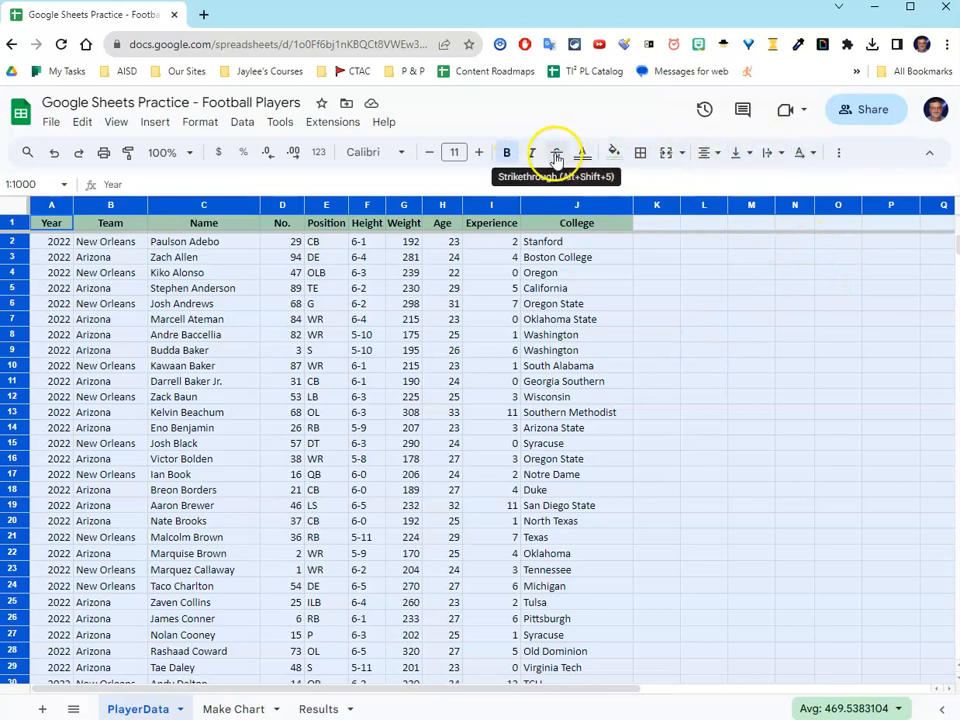
pyautogui.click(842, 156)
pyautogui.click(846, 160)
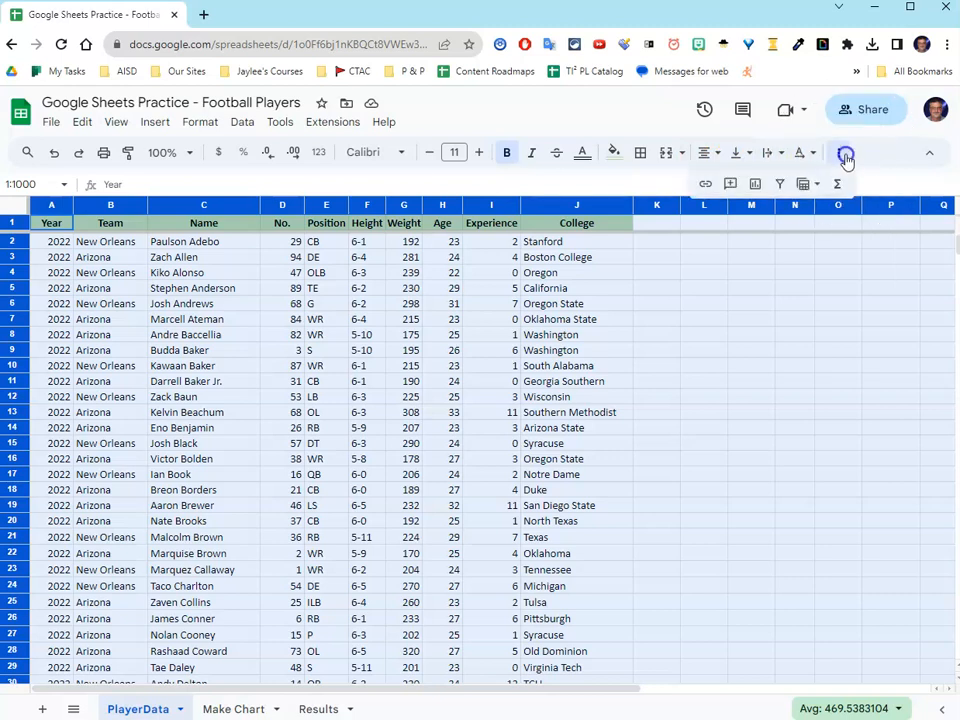
pyautogui.click(783, 185)
pyautogui.click(781, 185)
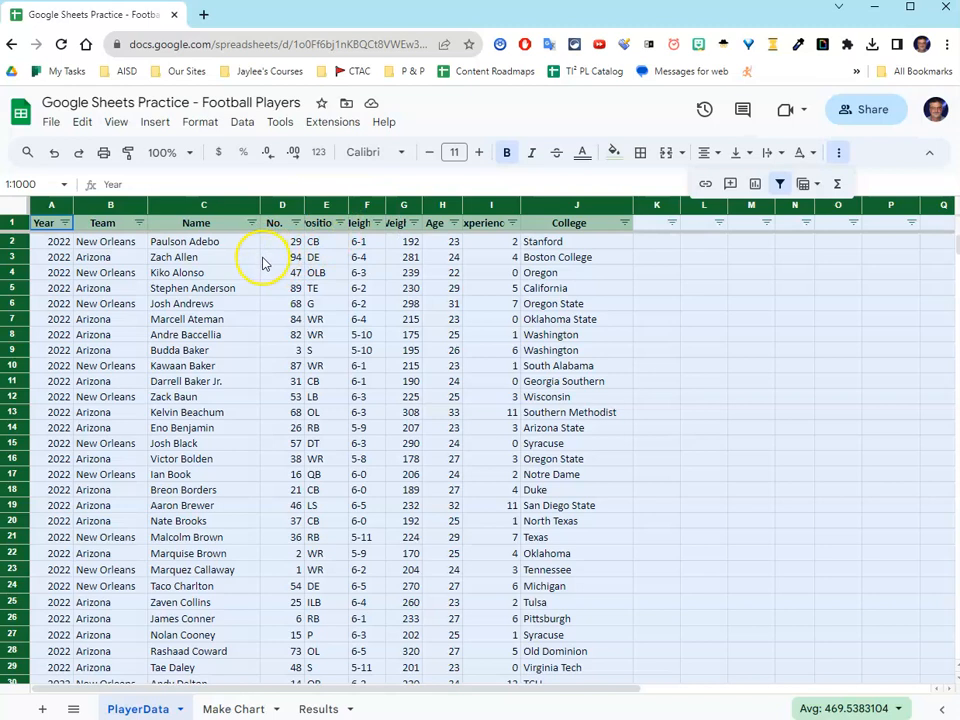
# Step: Filter the Team column to Arizona only, excluding blanks and New Orleans
pyautogui.click(139, 223)
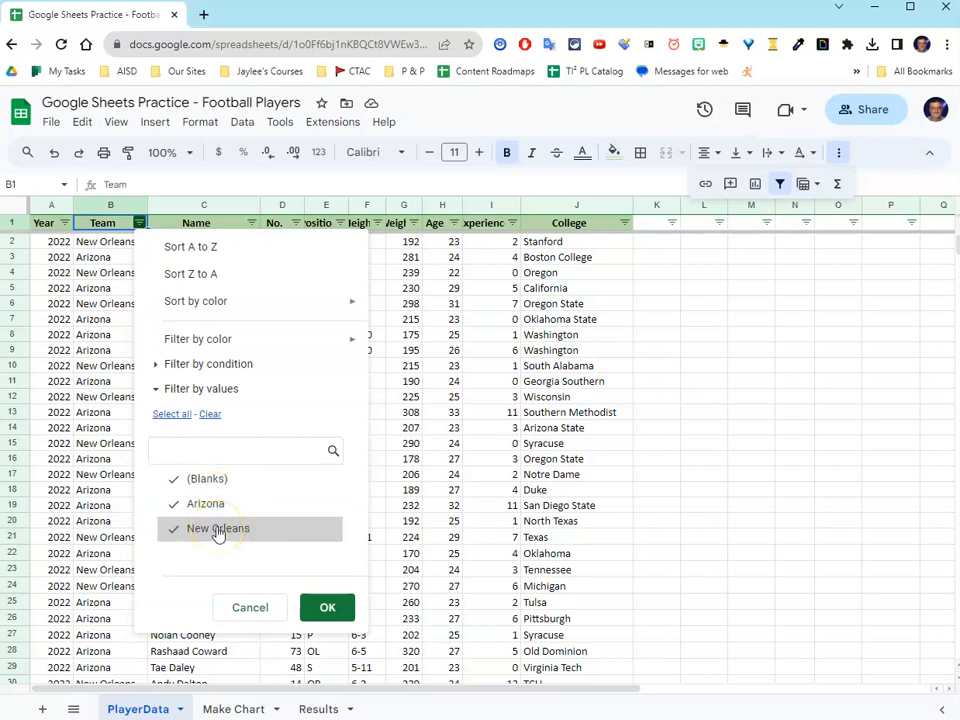
pyautogui.click(208, 530)
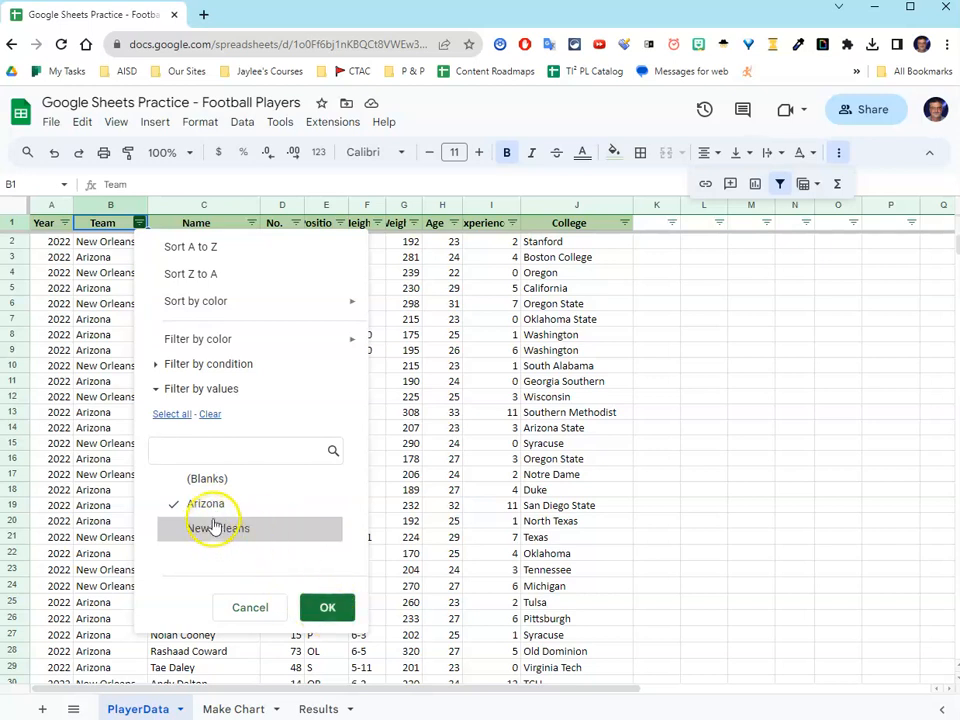
pyautogui.click(321, 609)
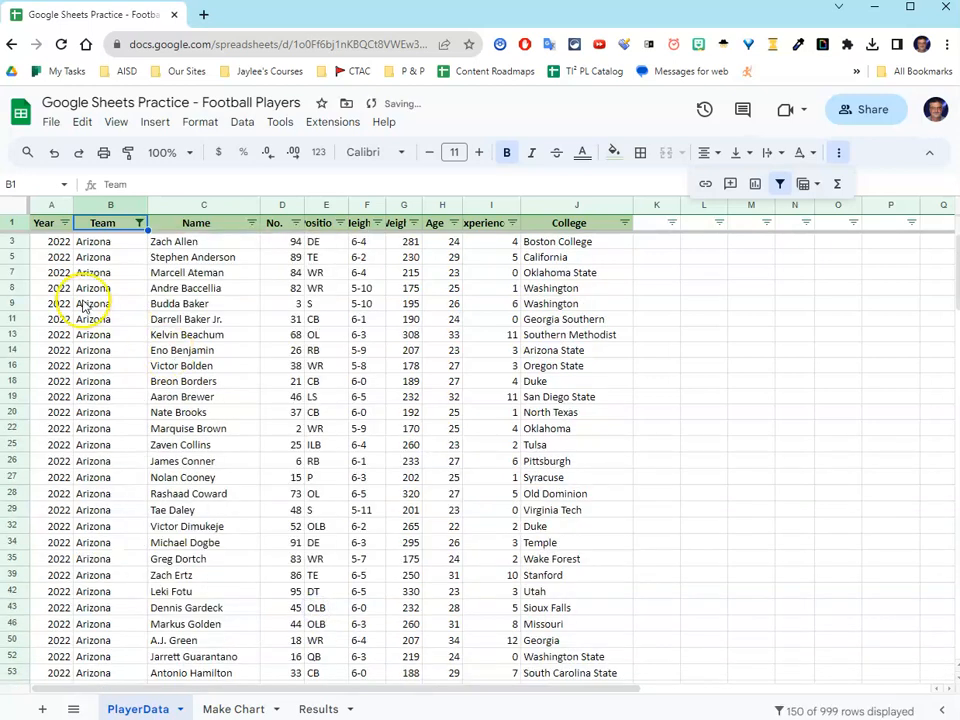
# Step: Look through the filtered rows to check the Team and Year values of the listed players
pyautogui.scroll(-5, 103, 275)
pyautogui.scroll(4, 100, 285)
pyautogui.scroll(-2, 100, 291)
pyautogui.scroll(-15, 100, 295)
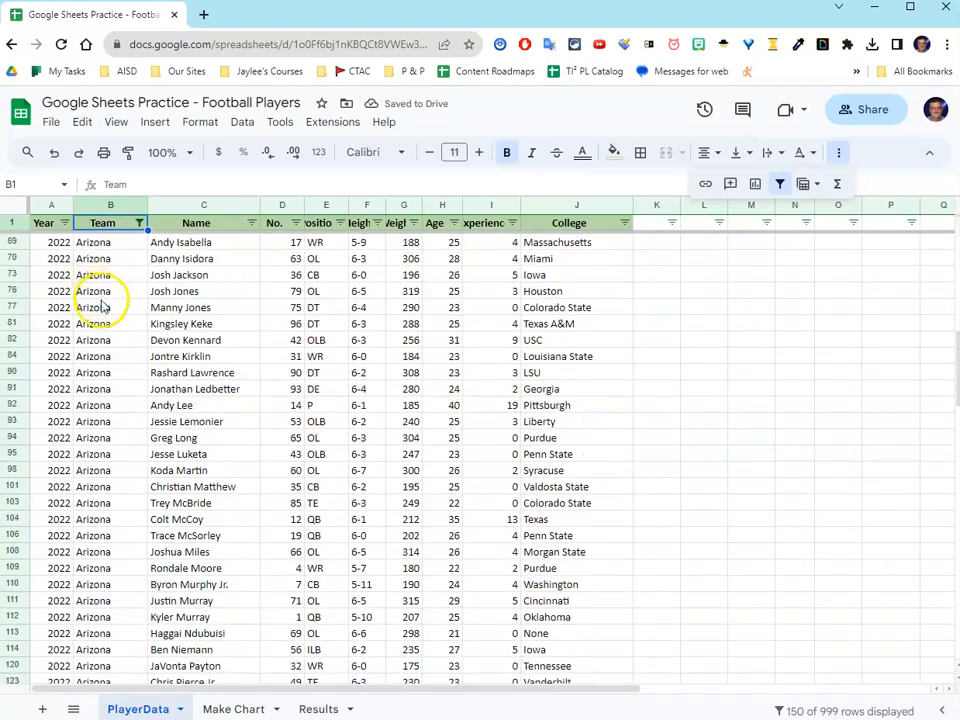
pyautogui.scroll(-7, 103, 318)
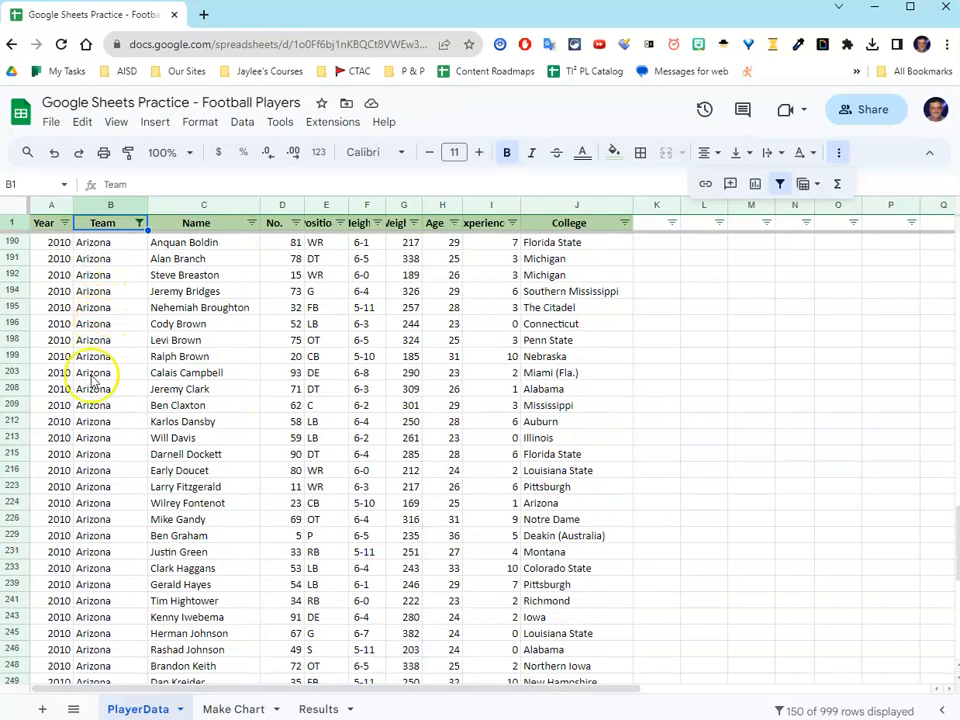
pyautogui.scroll(1, 90, 470)
pyautogui.scroll(6, 92, 461)
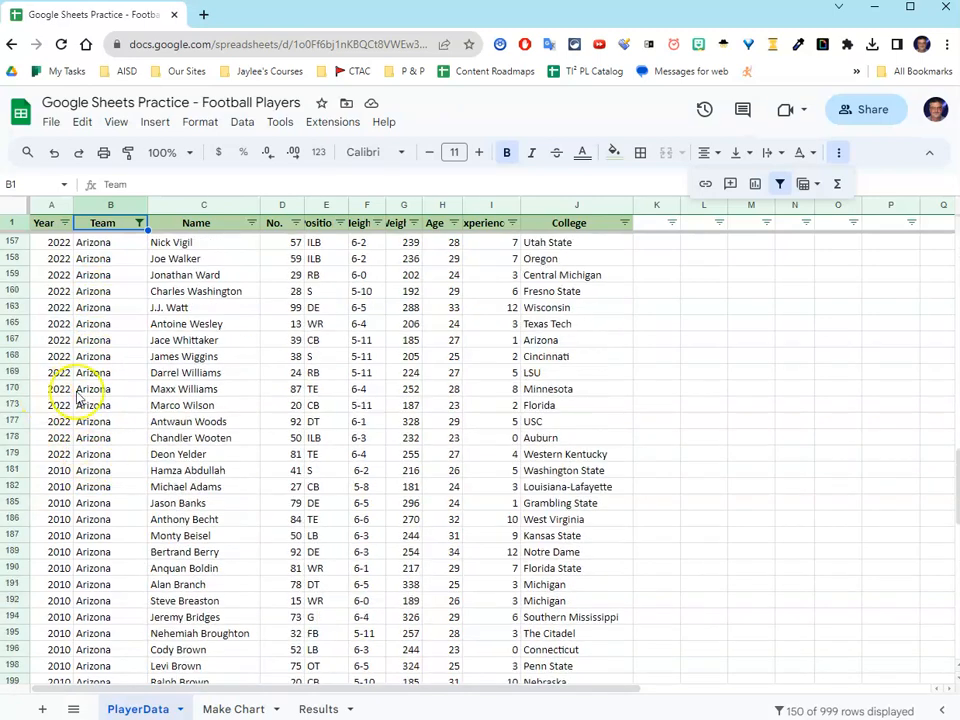
pyautogui.scroll(9, 84, 385)
pyautogui.scroll(10, 90, 378)
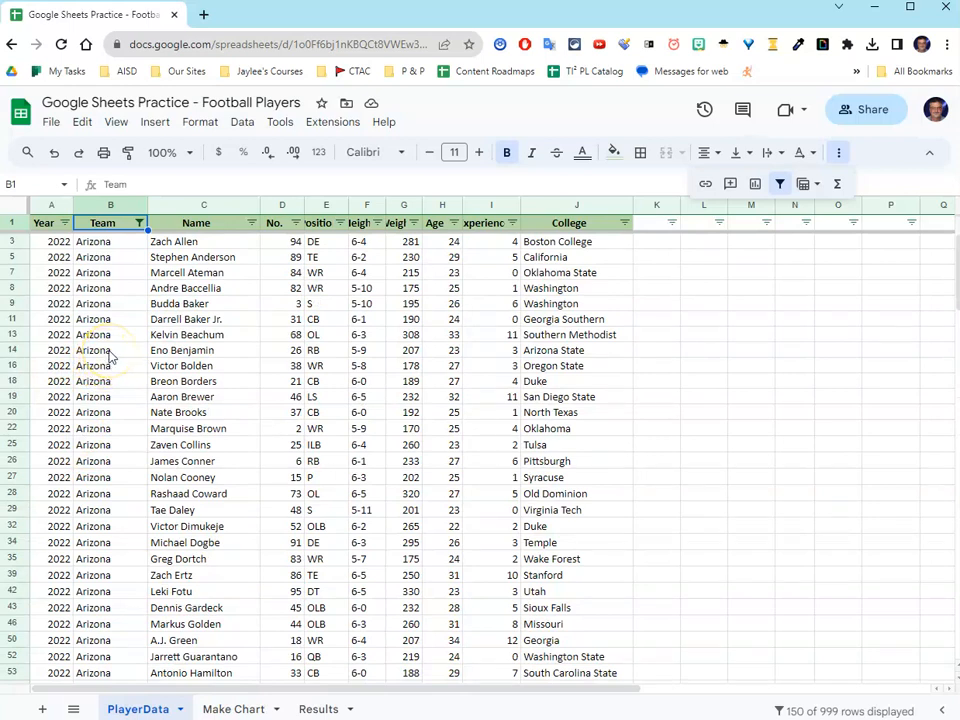
# Step: Filter the Year column to 2010 only by excluding 2022, and check the remaining Arizona rows
pyautogui.click(65, 224)
pyautogui.click(65, 224)
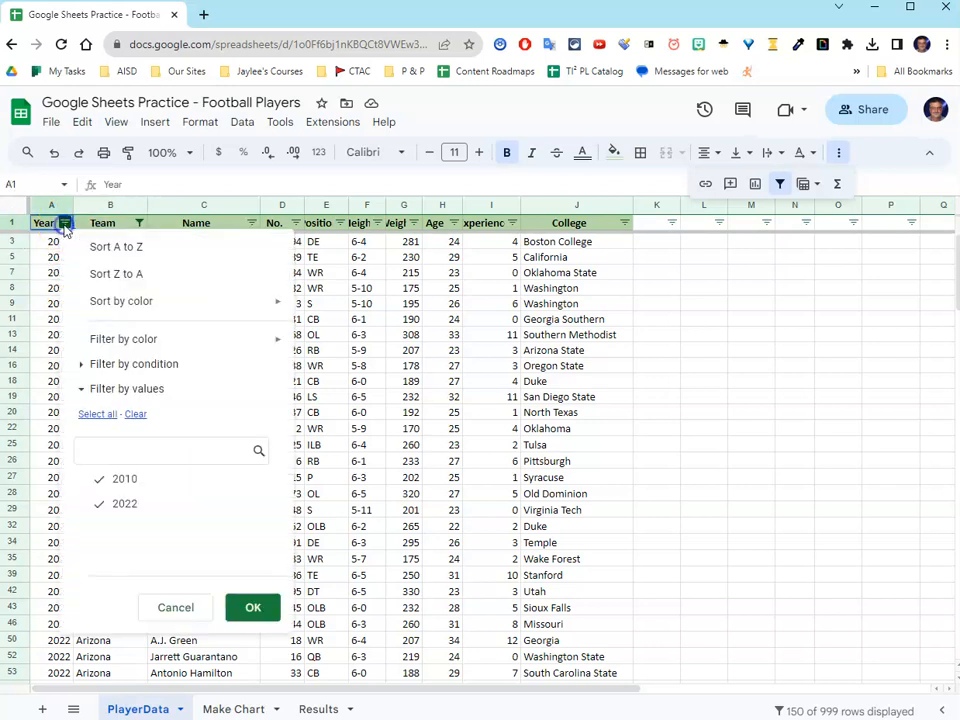
pyautogui.click(126, 506)
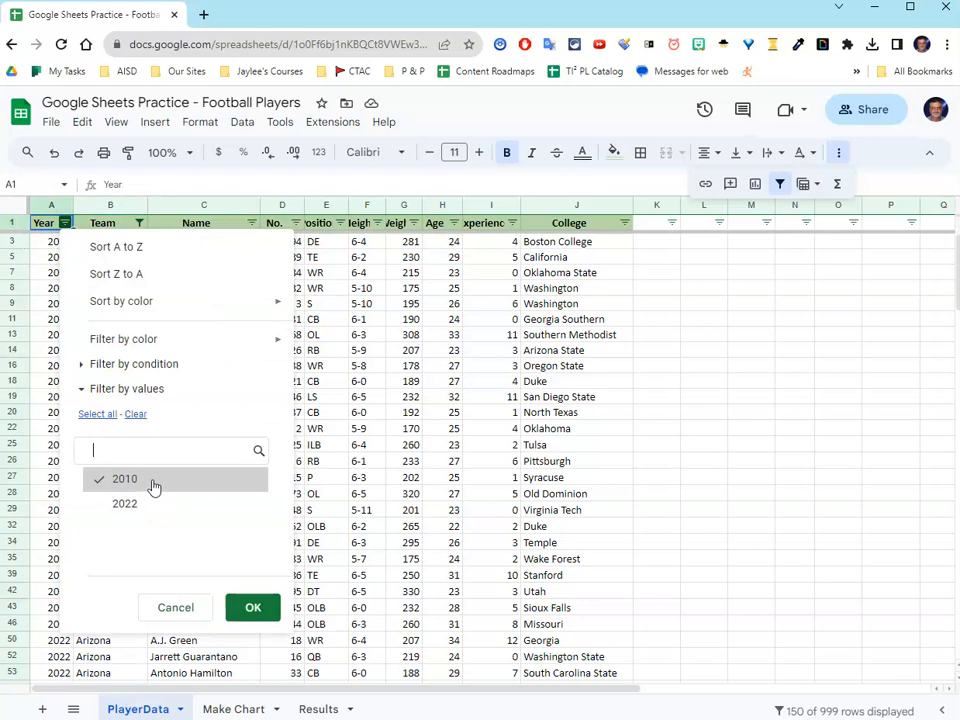
pyautogui.click(249, 609)
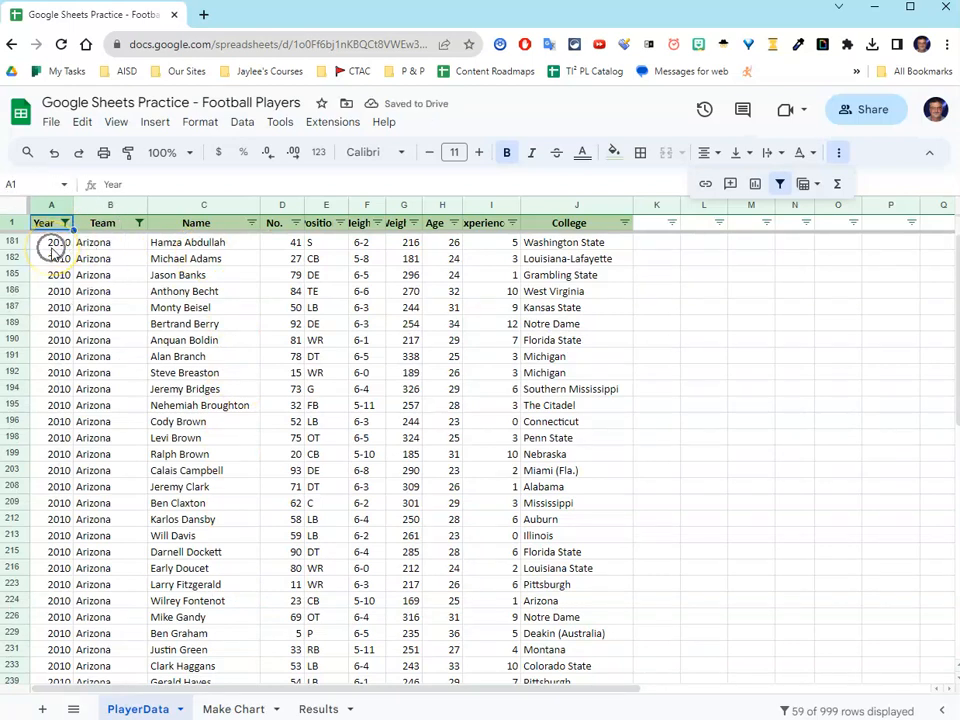
pyautogui.scroll(-5, 88, 364)
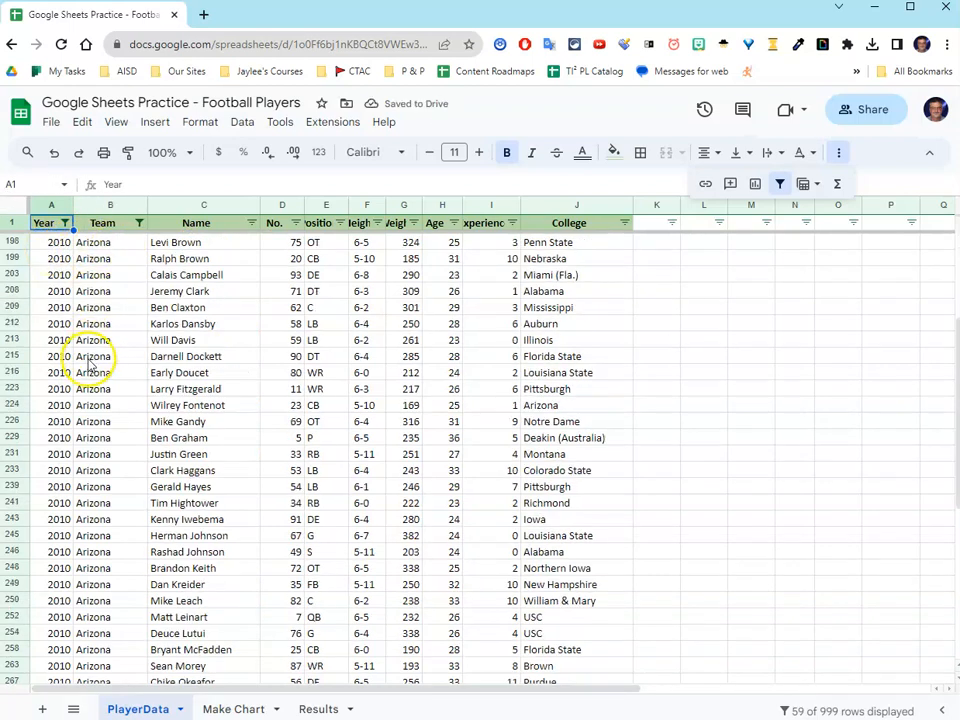
pyautogui.scroll(-3, 88, 364)
pyautogui.scroll(7, 90, 364)
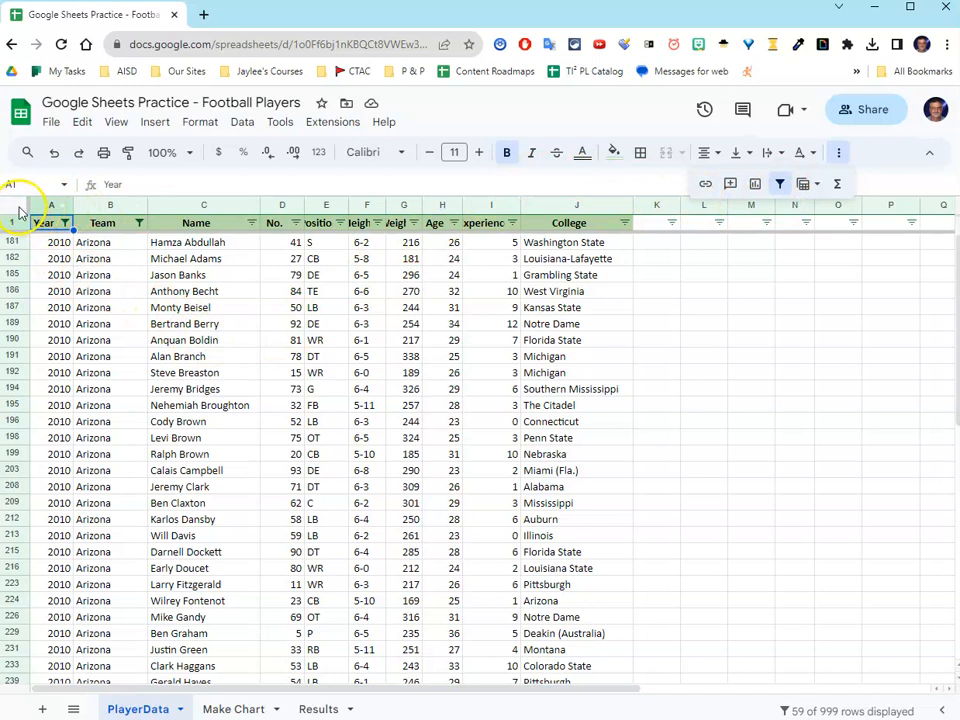
# Step: Remove the filter from the PlayerData sheet and go back toward the start of the full list
pyautogui.click(784, 190)
pyautogui.scroll(7, 118, 300)
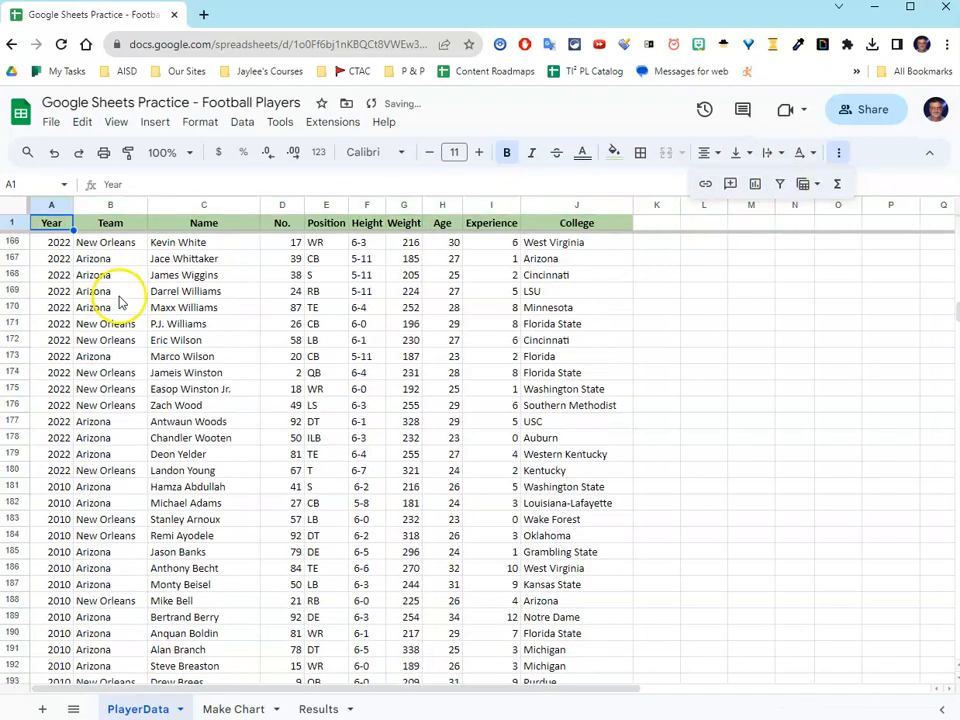